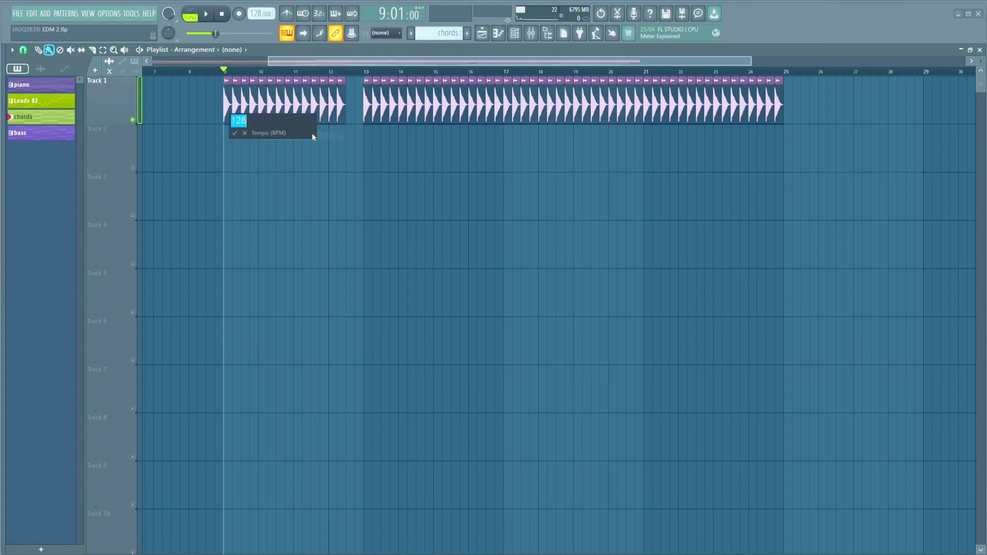
Confirm the 128 BPM tempo, unmute drum Track 1 and play the full drum arrangement.
key(Return)
key(space)
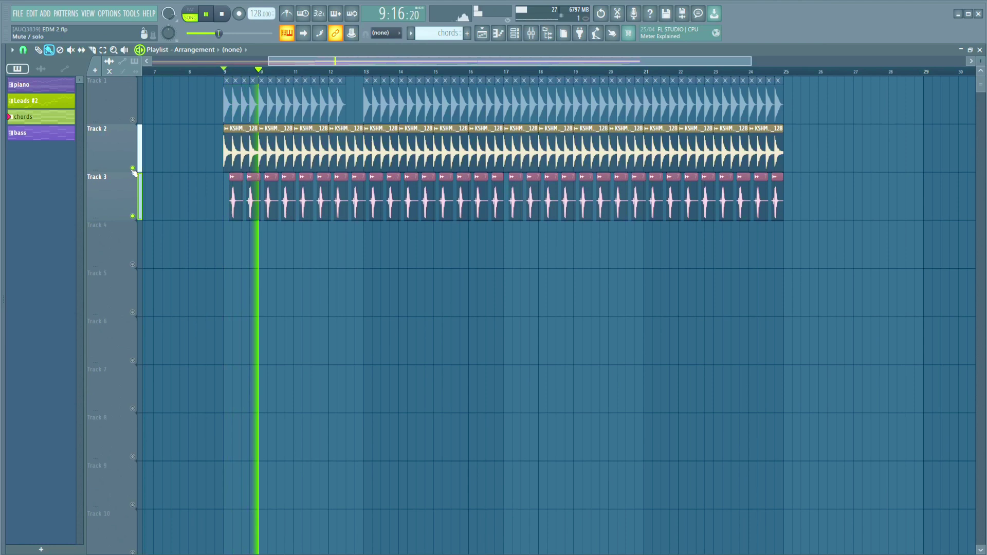
click(134, 120)
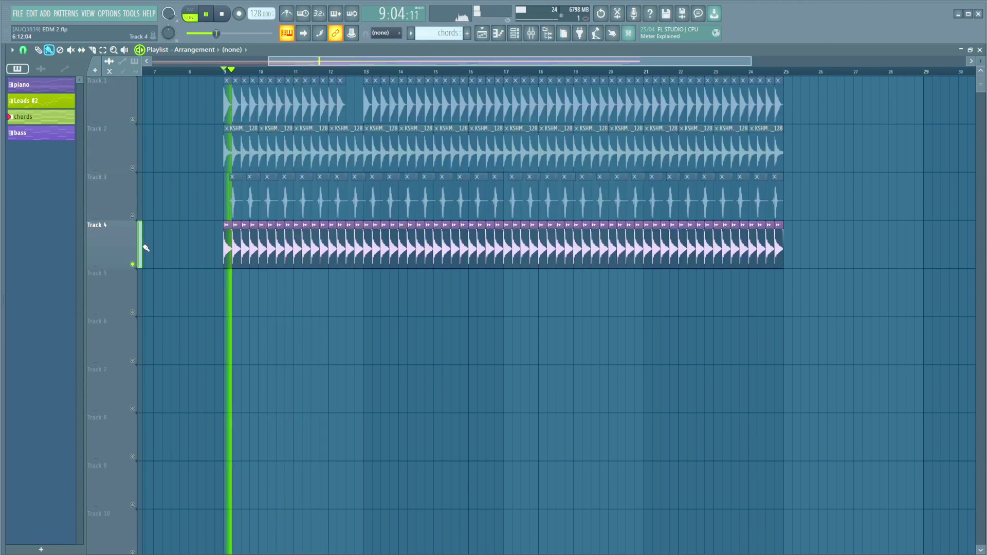
key(space)
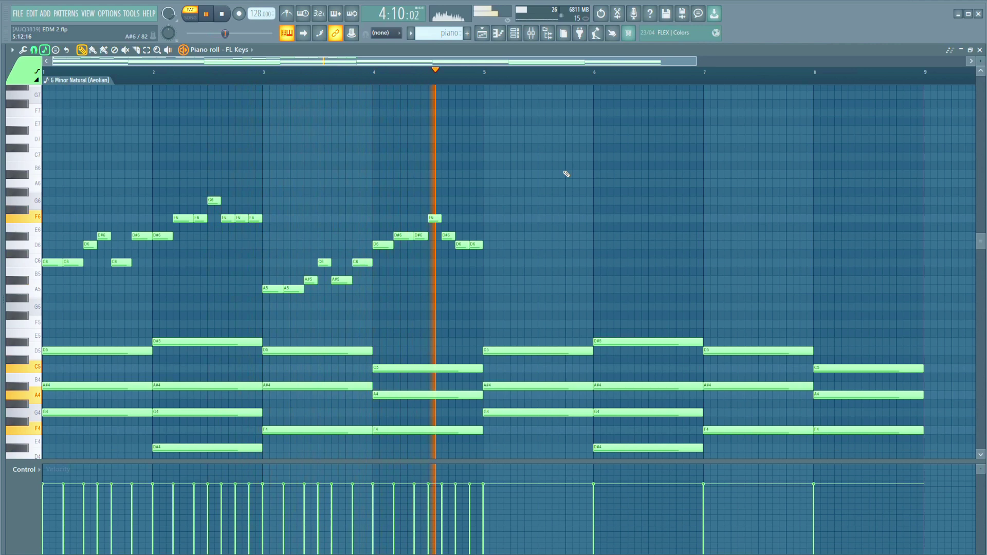
Duplicate the opening melody notes into the following bars with Ctrl+B and play them back.
drag(561, 166, 46, 301)
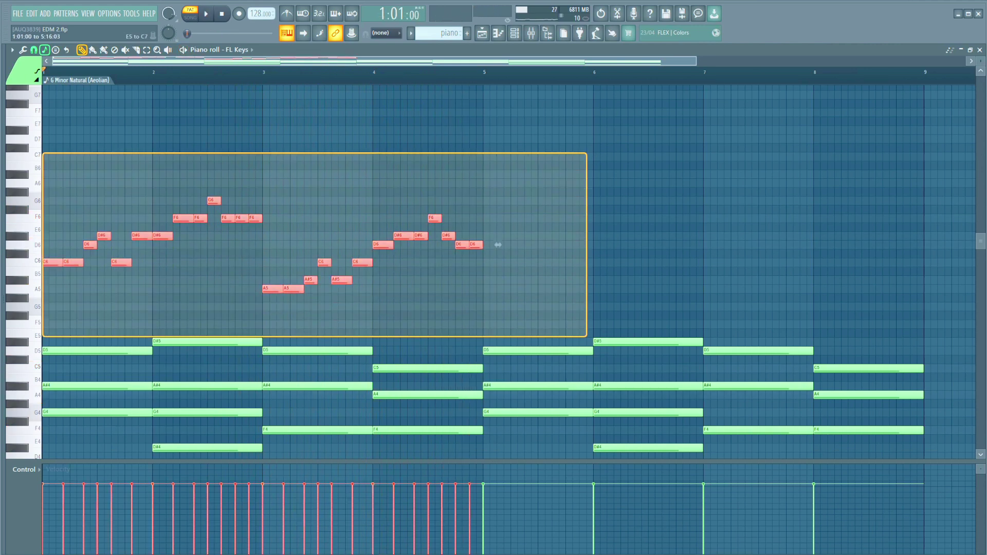
key(ctrl+b)
key(space)
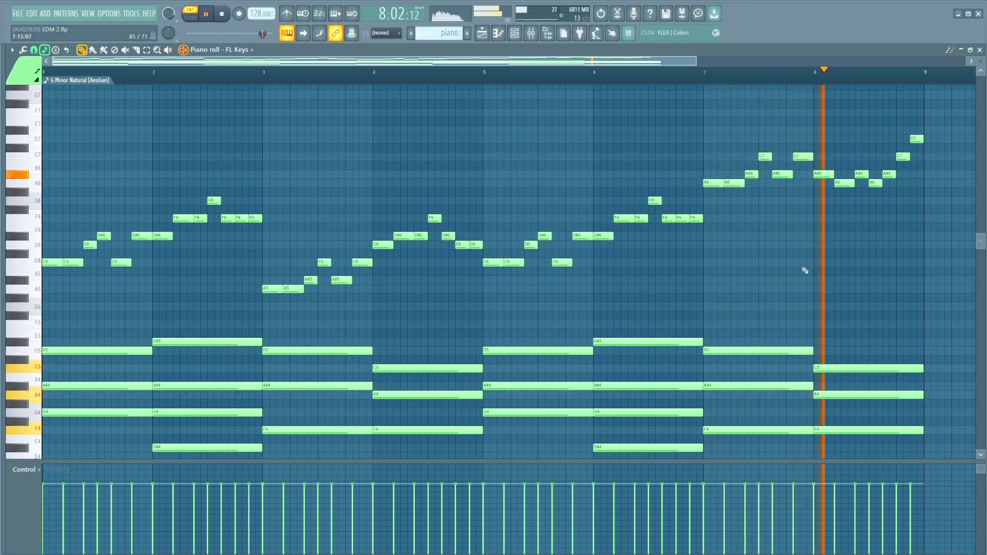
key(space)
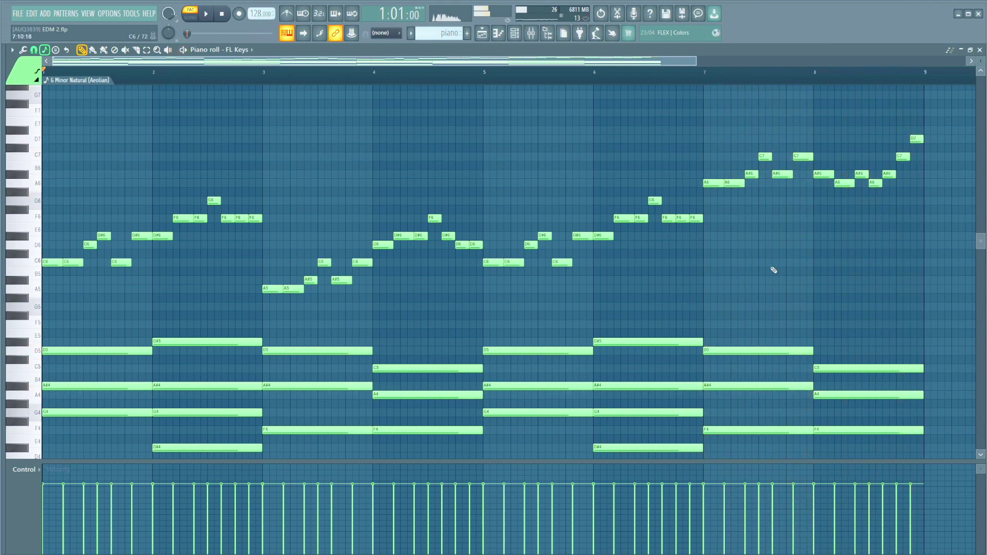
key(F6)
key(space)
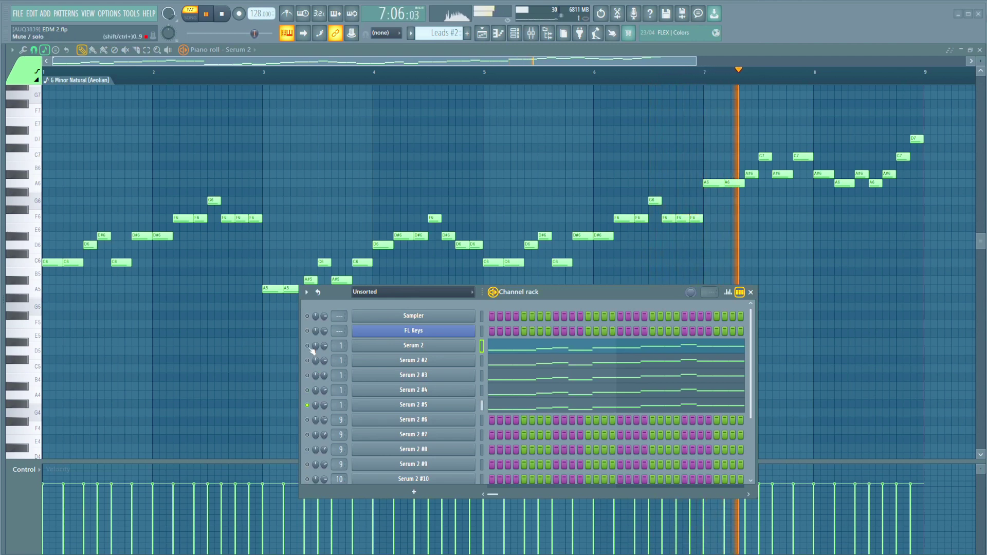
Stop playback and close the channel rack.
key(space)
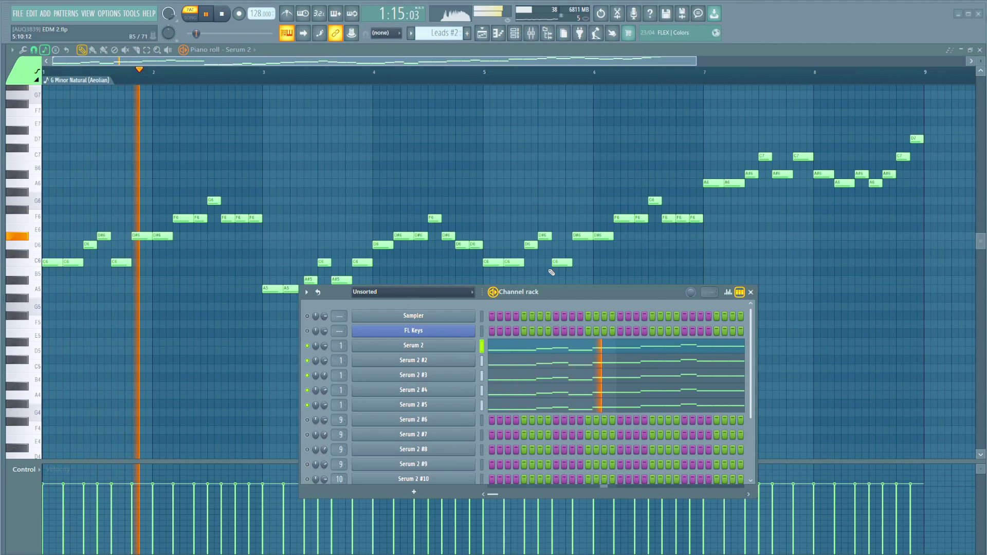
click(754, 292)
Select the Leads insert and open its Parametric EQ 2, OTT, Peak Controller and Reeverb 2.
key(F9)
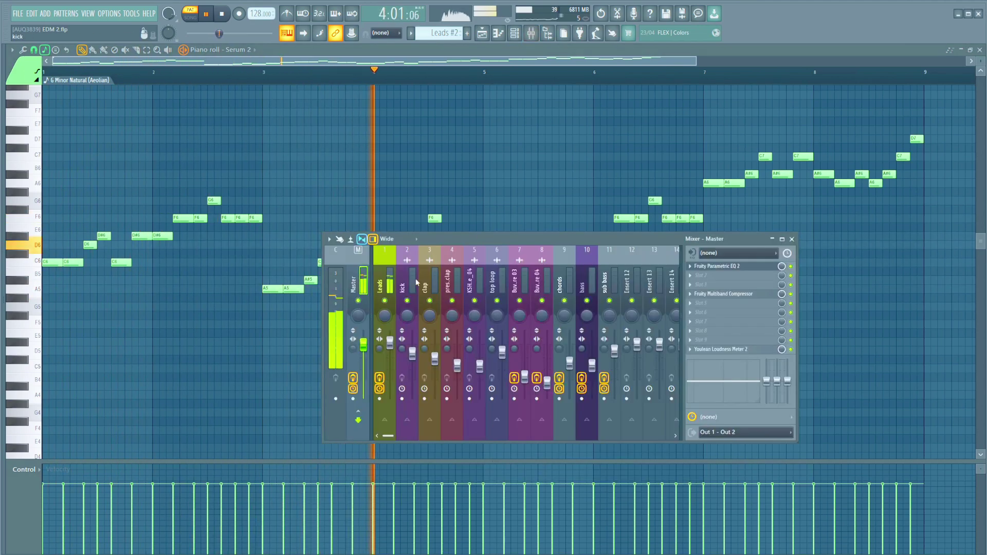
click(387, 282)
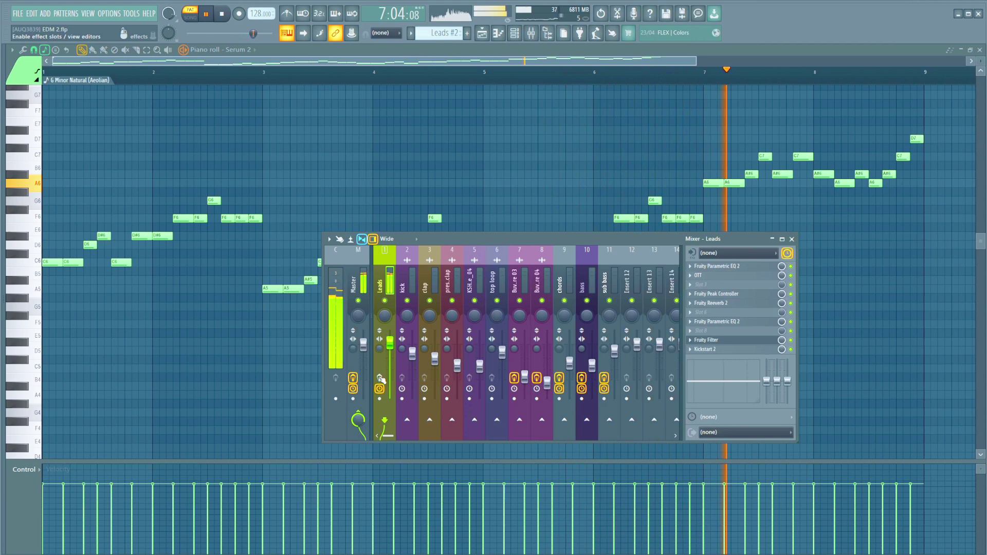
drag(741, 238, 618, 200)
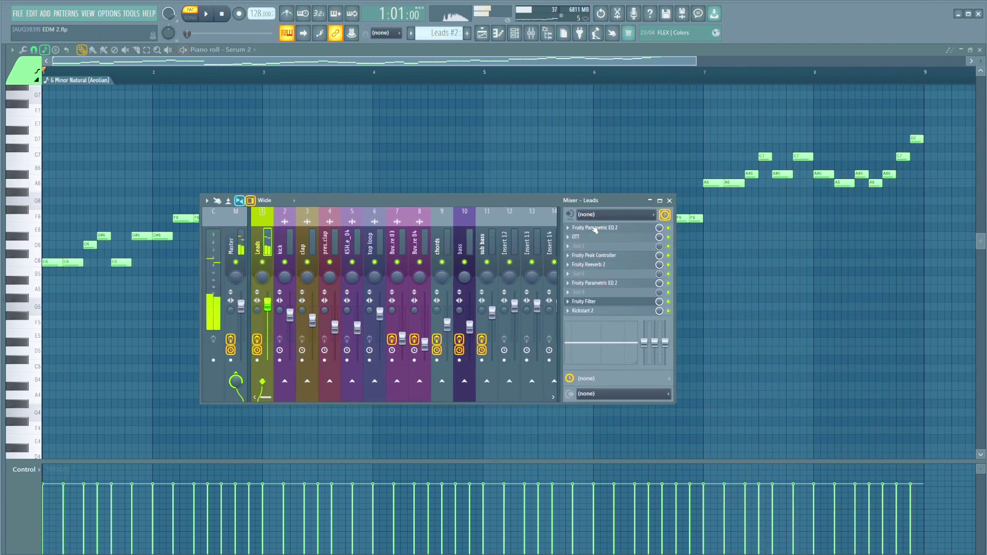
click(595, 229)
click(602, 239)
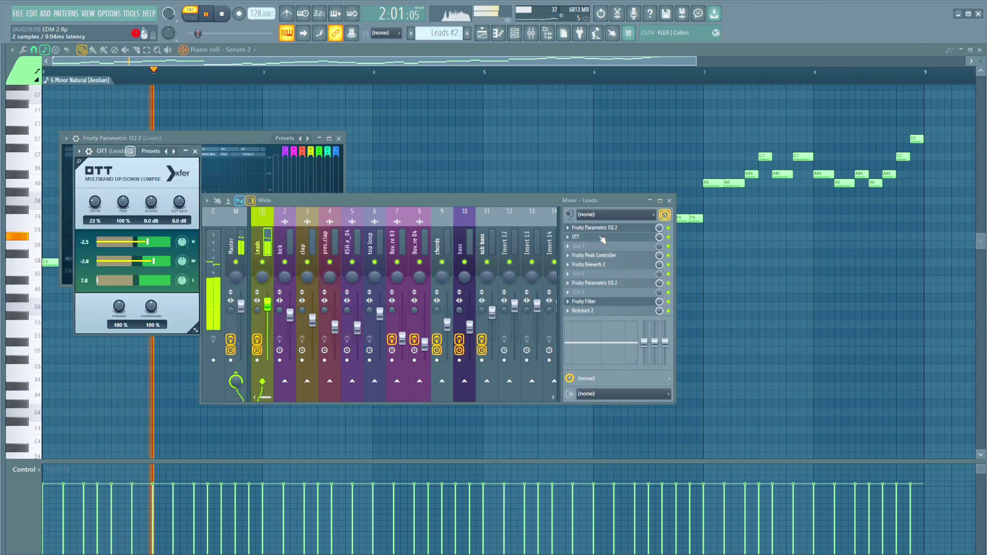
click(603, 255)
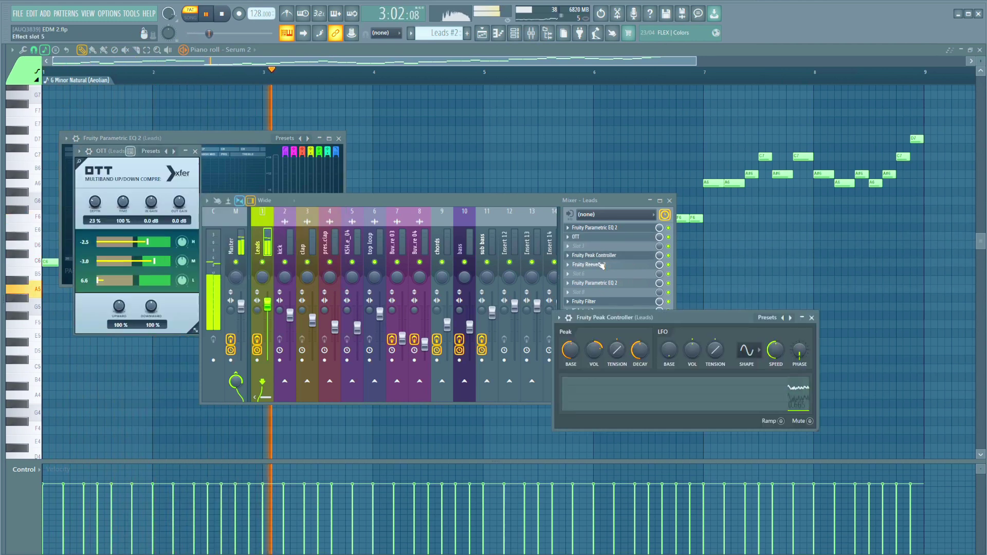
click(588, 264)
Open the Leads insert's second Parametric EQ 2, Fruity Filter and Kickstart 2 windows.
drag(704, 317, 678, 173)
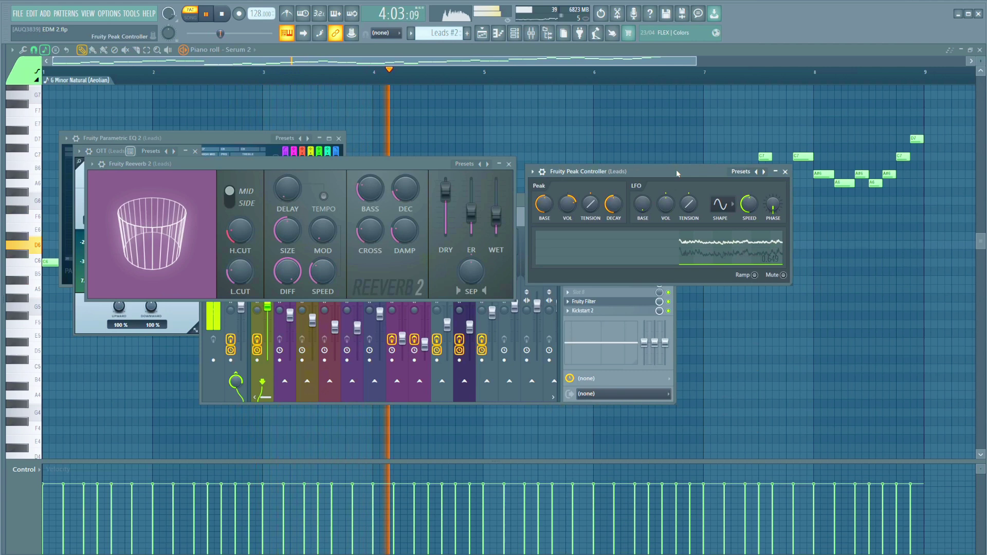
click(578, 402)
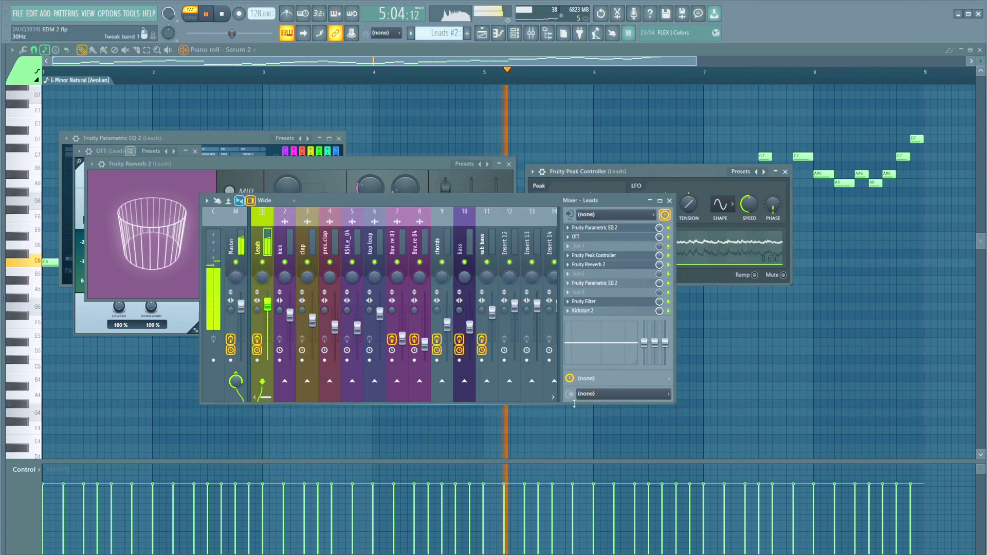
click(595, 283)
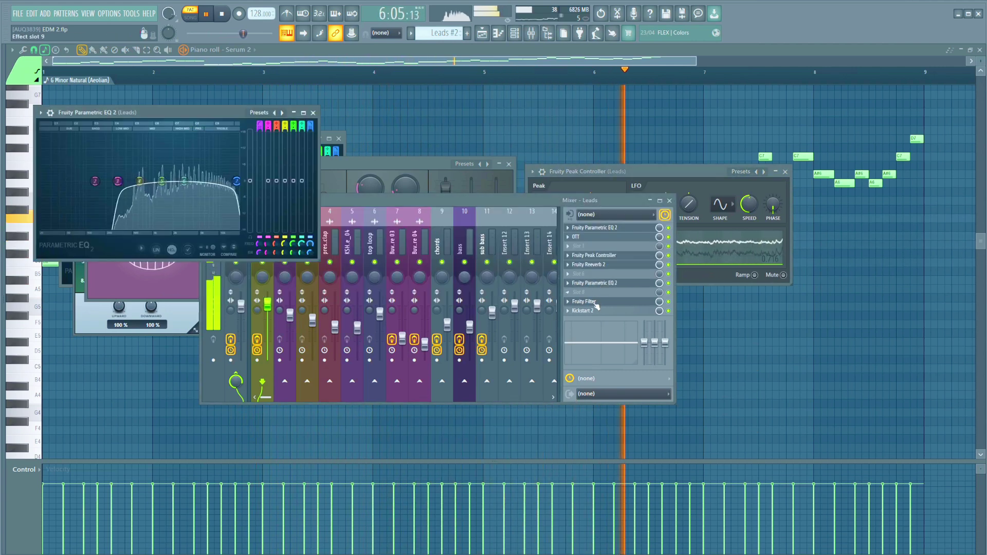
click(585, 301)
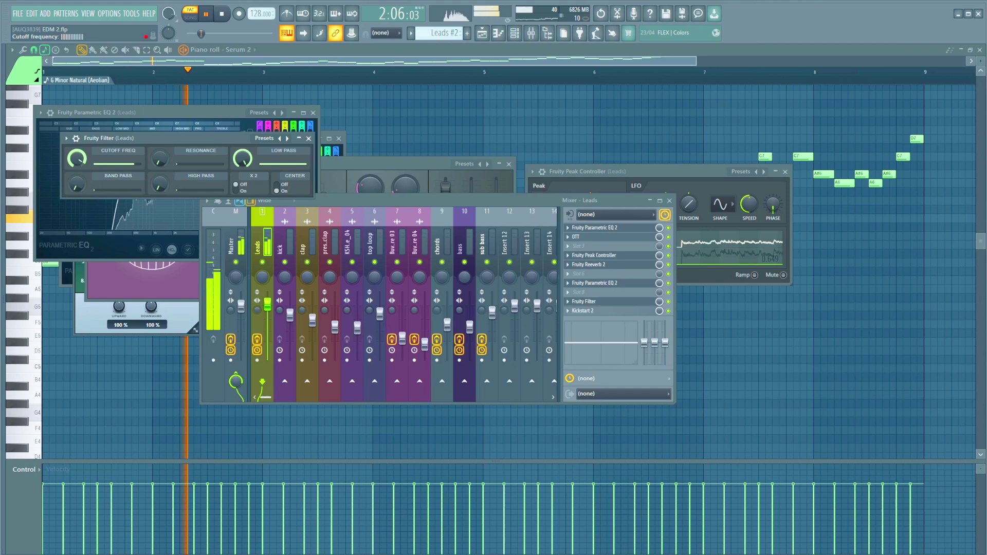
click(583, 310)
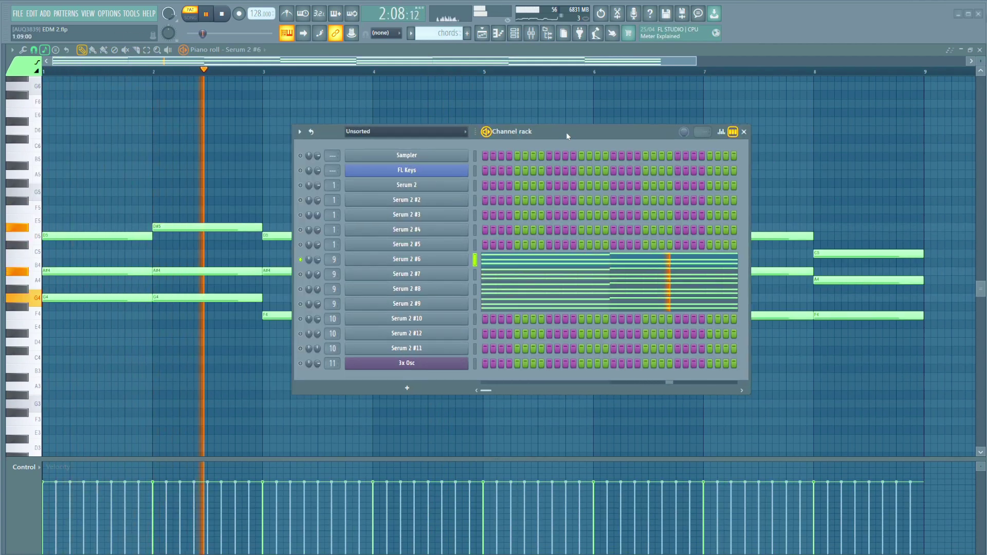
Move the channel rack aside and view the Serum 2 #7 and #8 notes.
drag(563, 133, 728, 133)
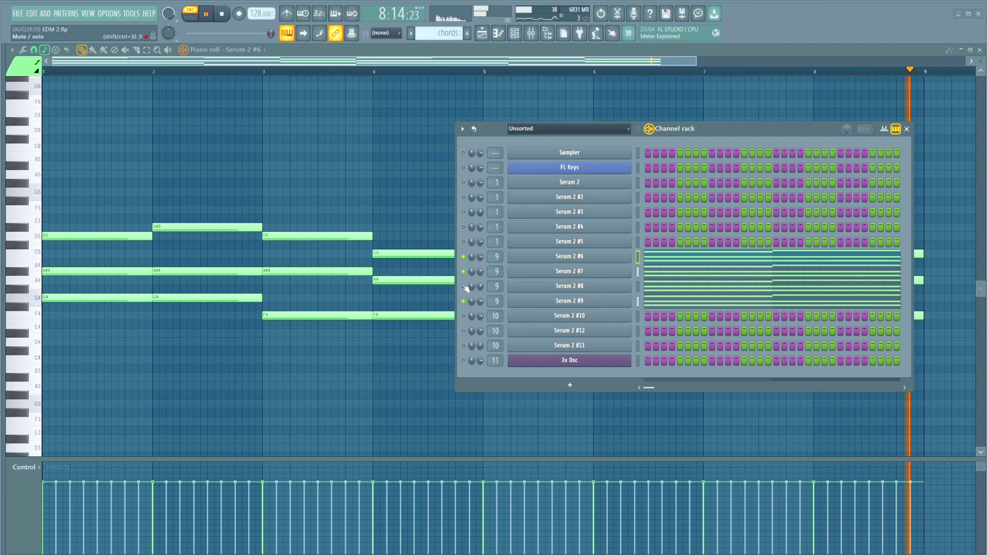
click(663, 271)
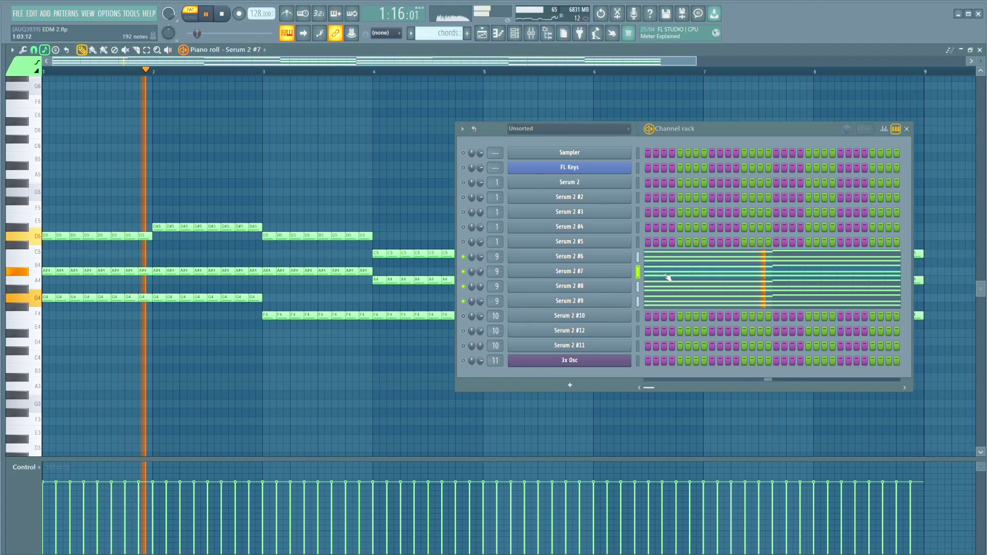
click(668, 287)
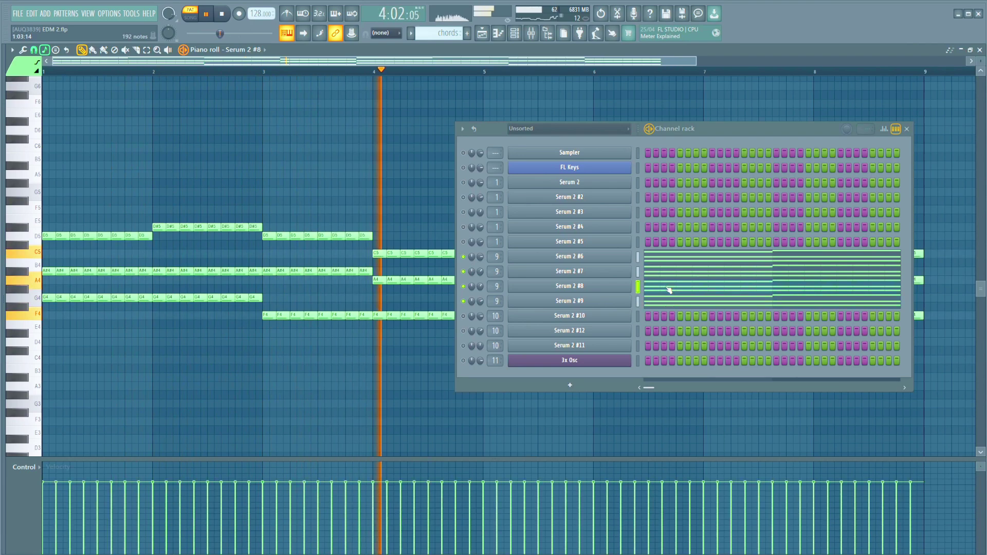
Open the chords insert's EQ, OTT, Delay 3, Stereo Enhancer, second EQ, Filter and Kickstart 2.
click(908, 129)
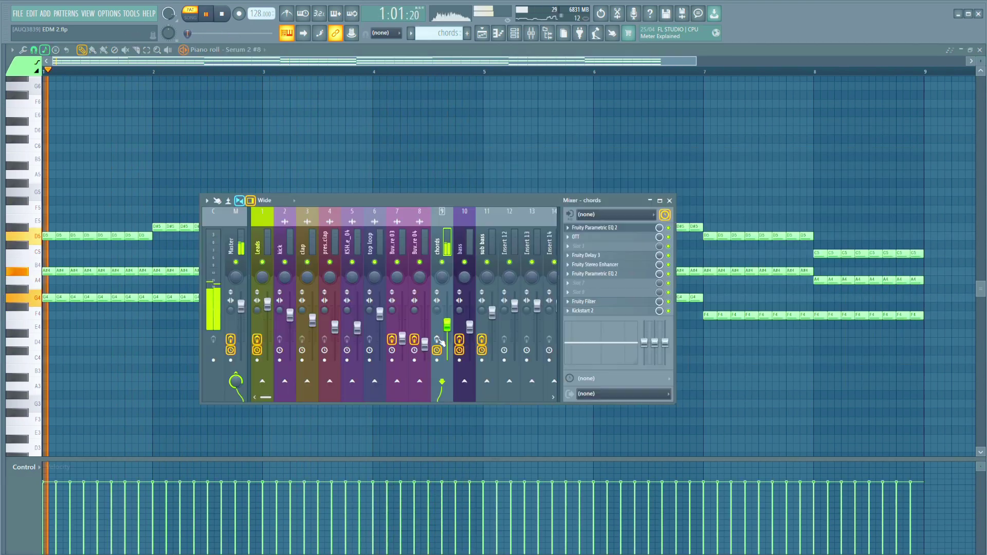
key(F9)
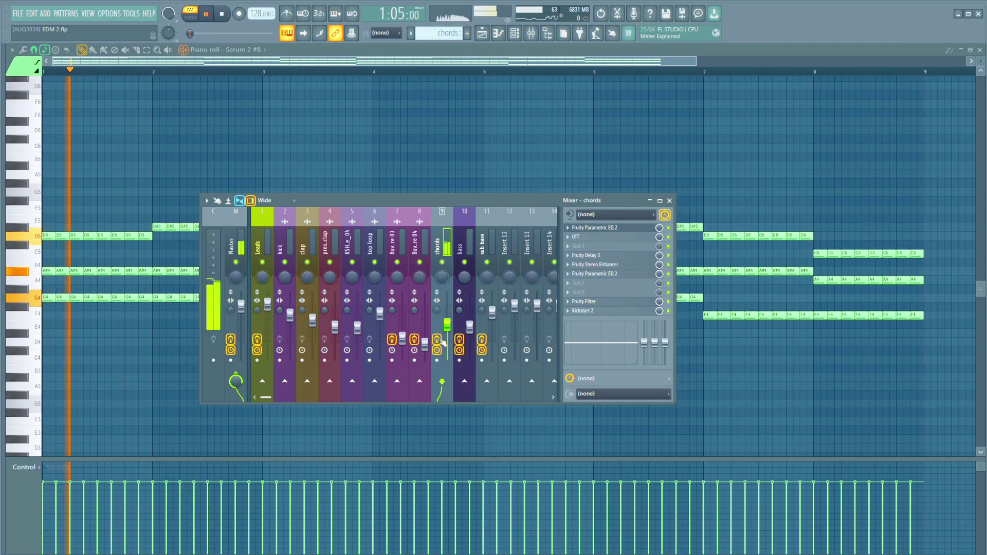
click(595, 228)
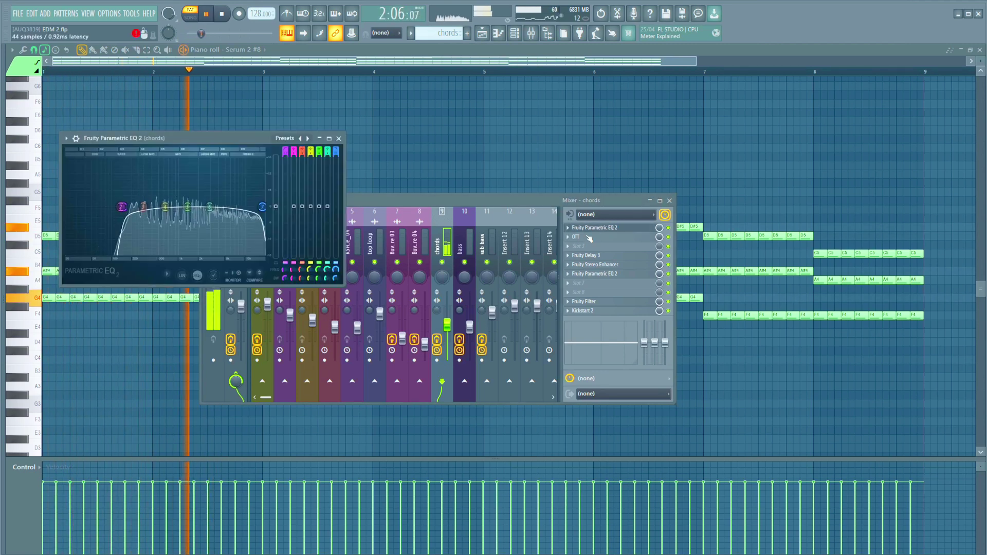
click(588, 236)
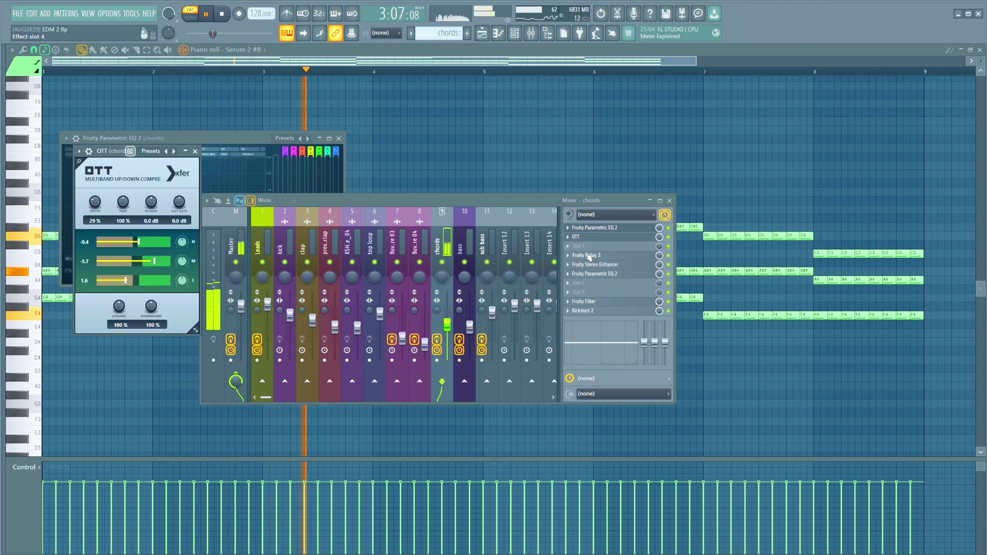
click(592, 255)
click(595, 265)
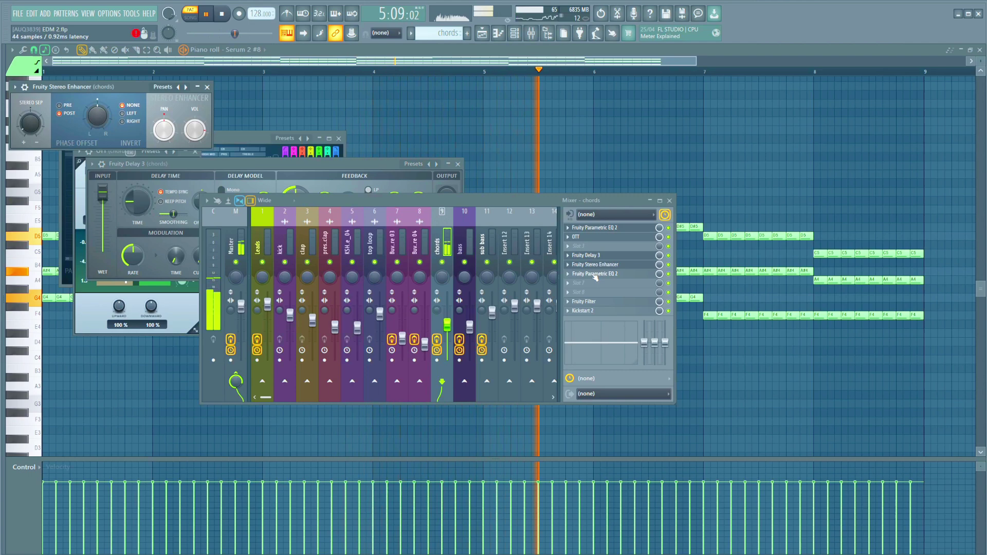
click(594, 274)
click(594, 303)
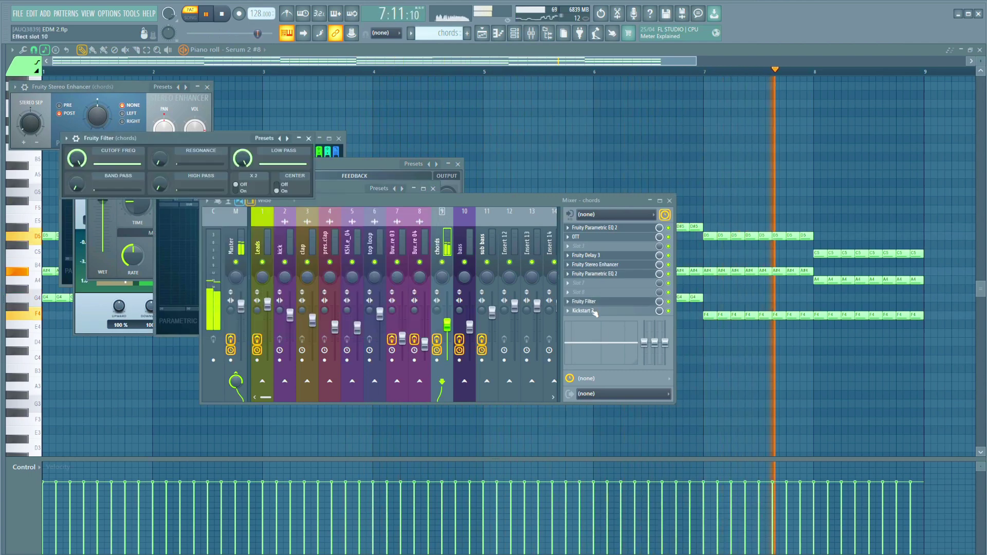
click(594, 311)
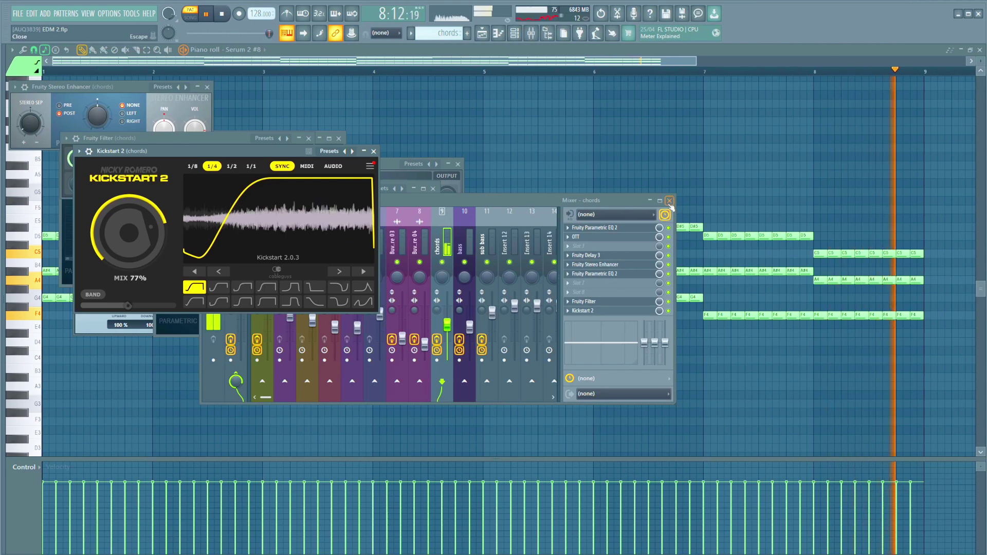
Close the chords mixer window and stop playback.
click(668, 202)
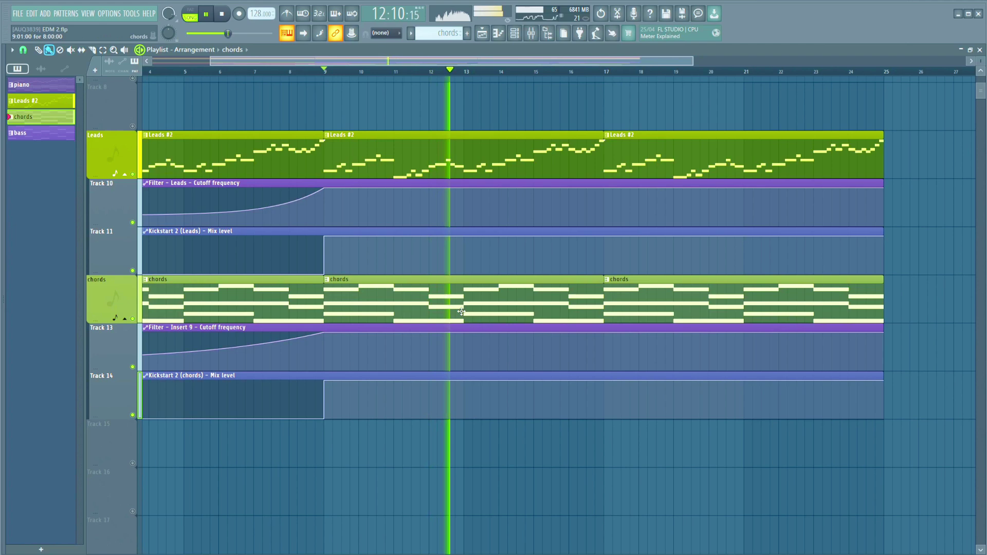
key(space)
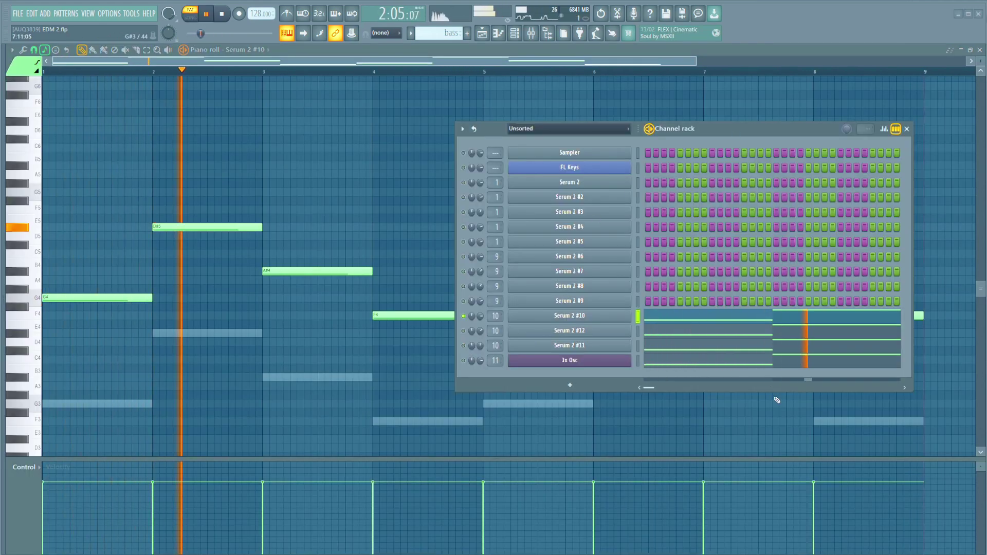
Shorten and move the channel rack, then unmute bass layers Serum 2 #12 and #11.
drag(770, 379, 771, 267)
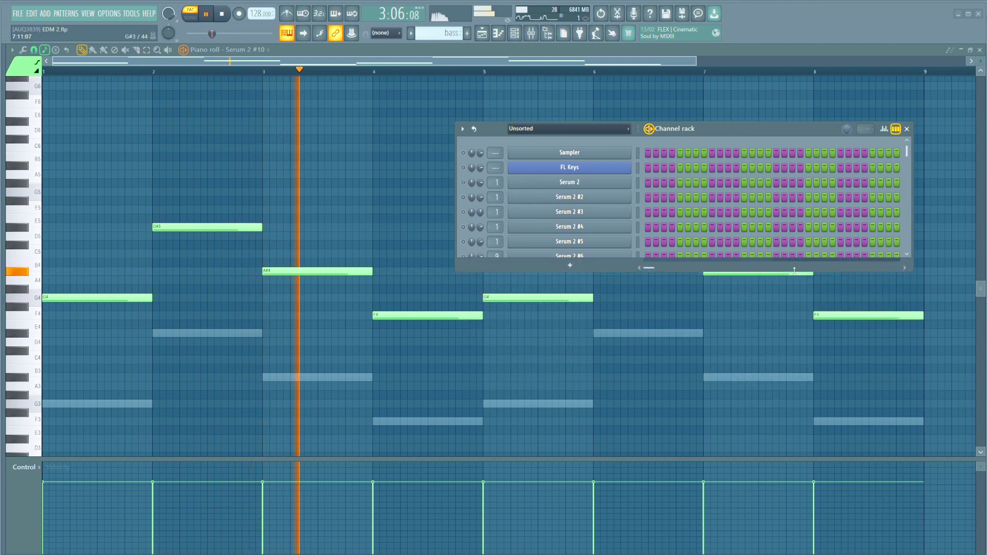
scroll(772, 201, down, 4)
drag(777, 128, 785, 80)
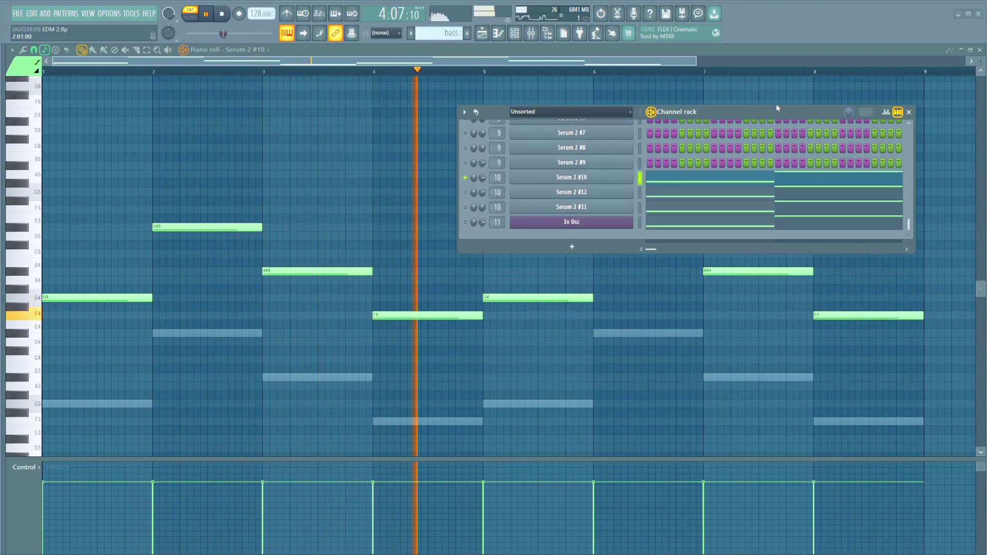
click(470, 161)
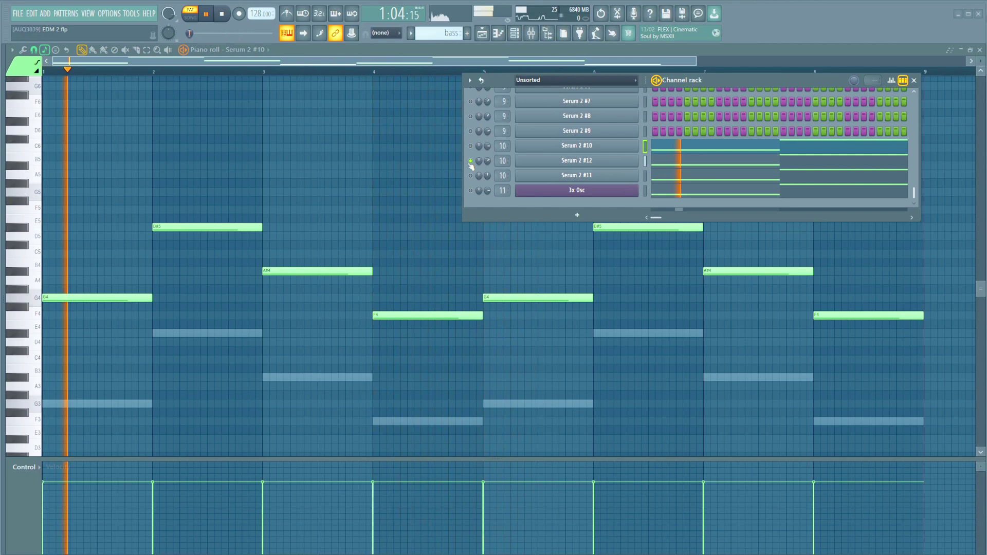
click(472, 176)
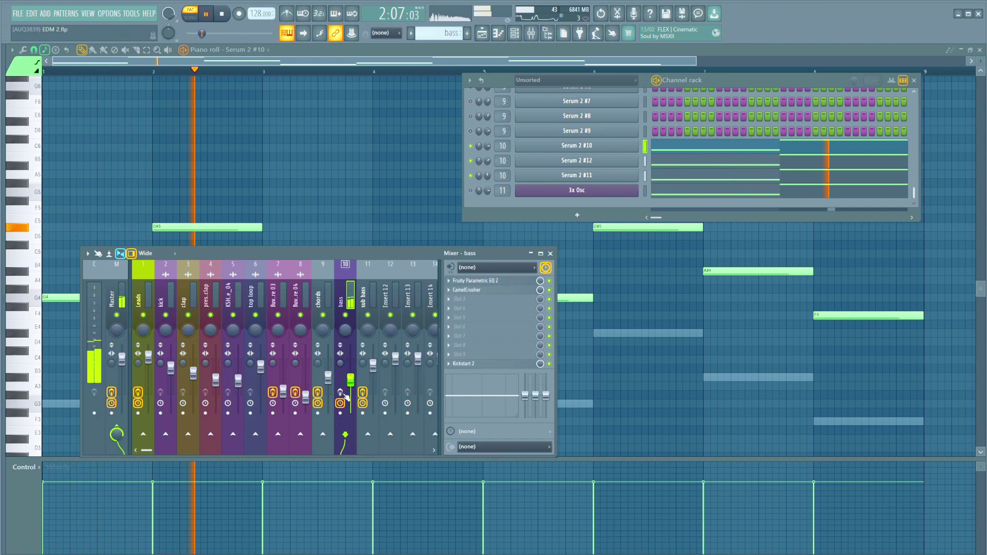
Play the bass pattern and open its Parametric EQ, CamelCrusher and Kickstart 2 effects.
key(space)
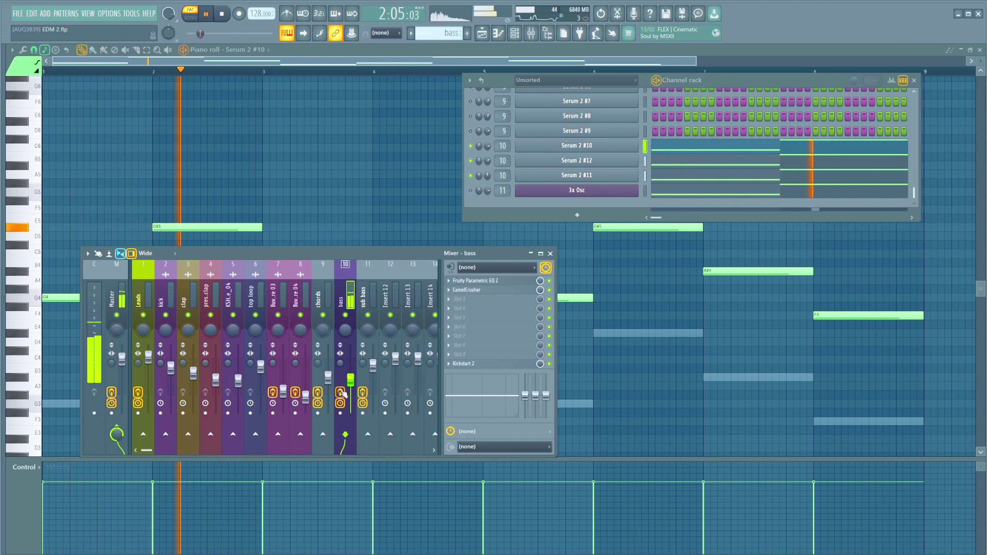
click(475, 280)
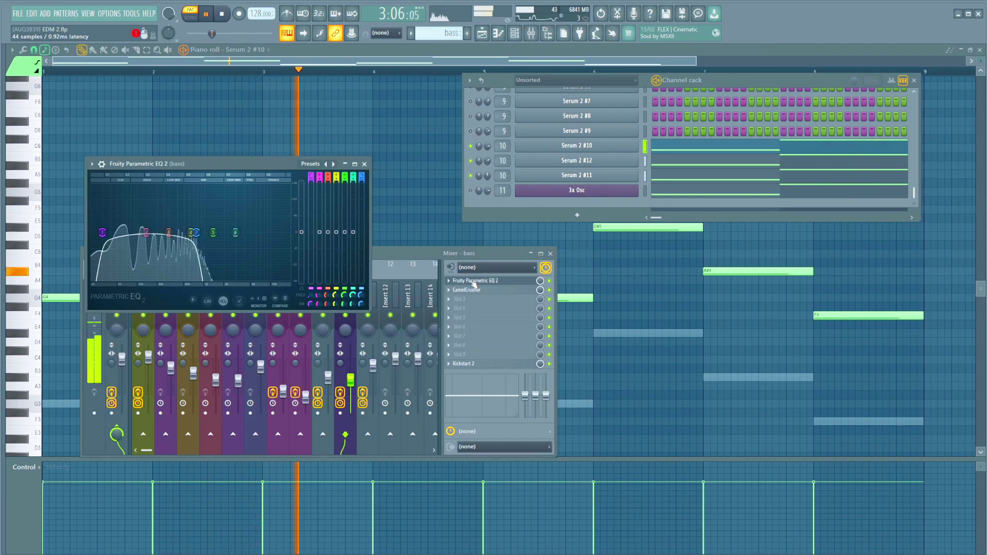
click(466, 290)
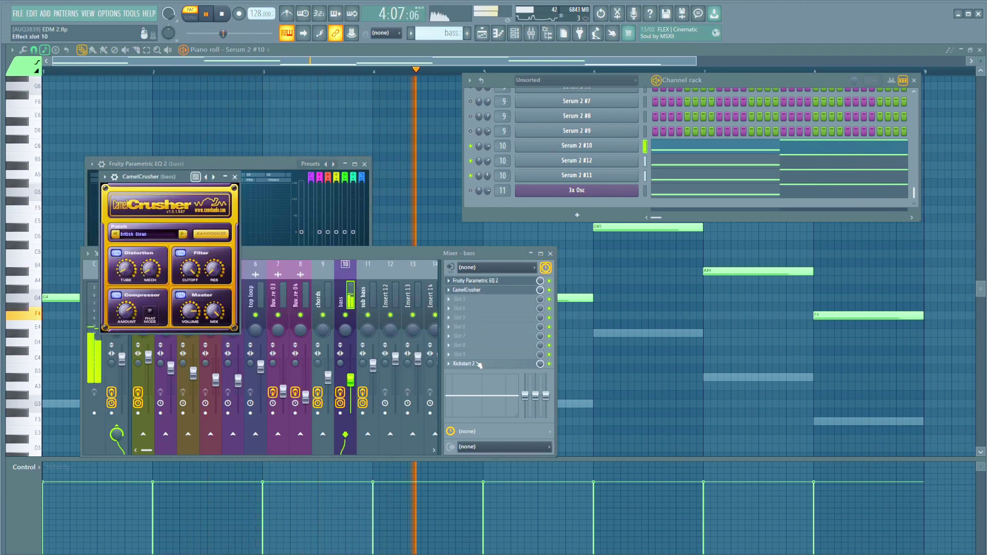
click(478, 364)
click(402, 165)
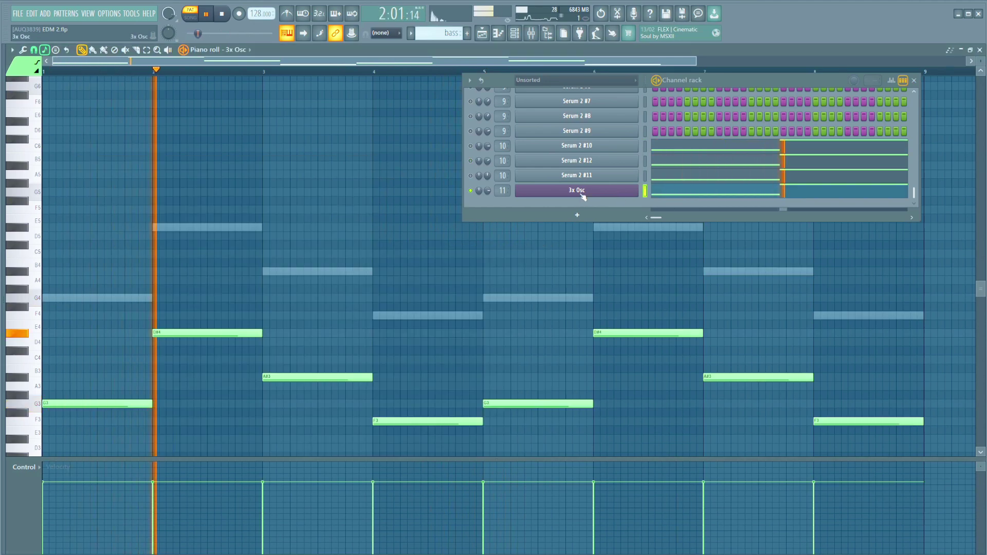
click(582, 191)
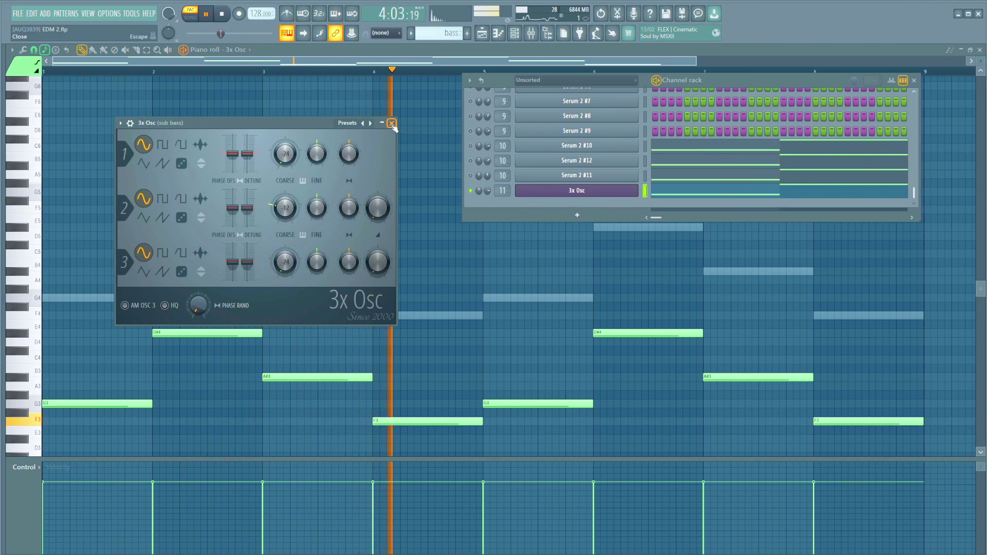
key(Escape)
key(F9)
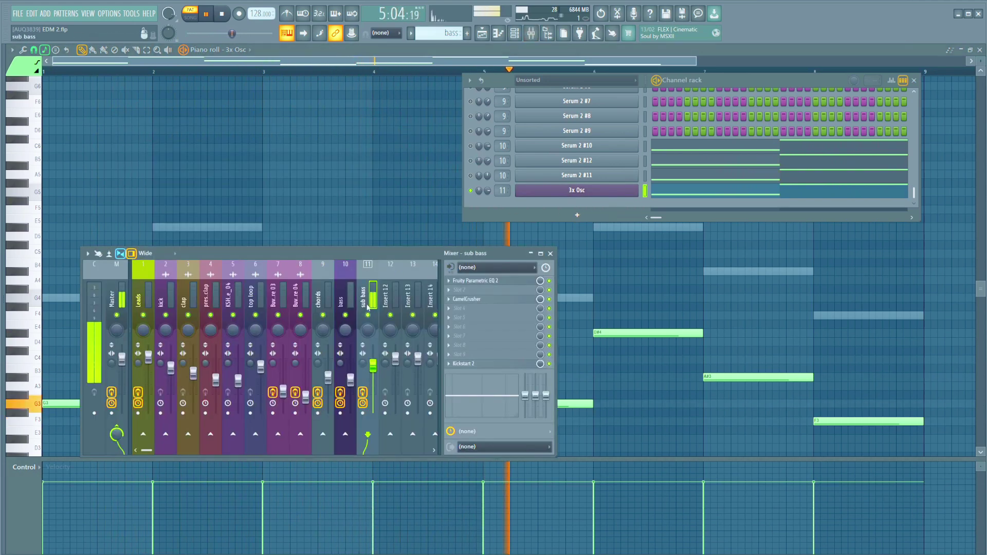
click(494, 267)
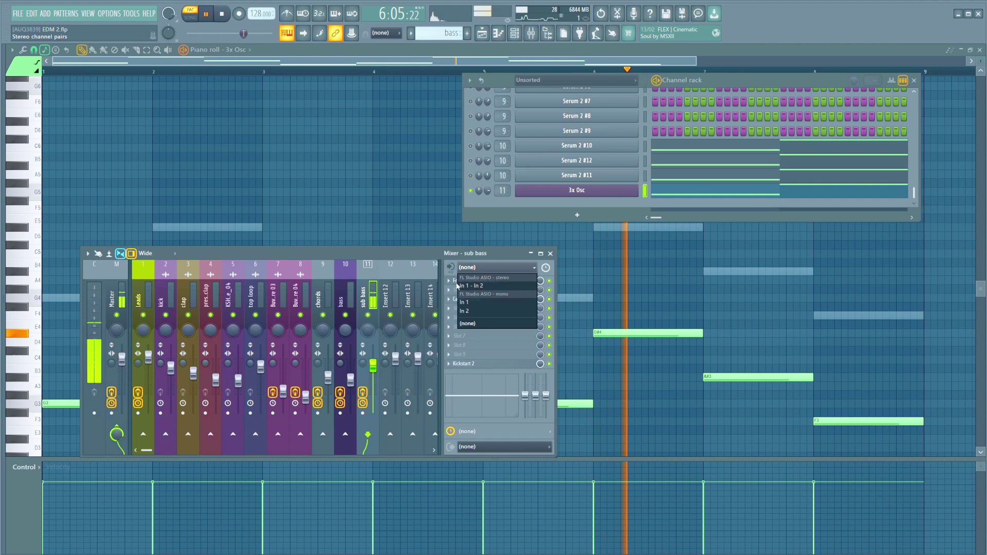
click(471, 286)
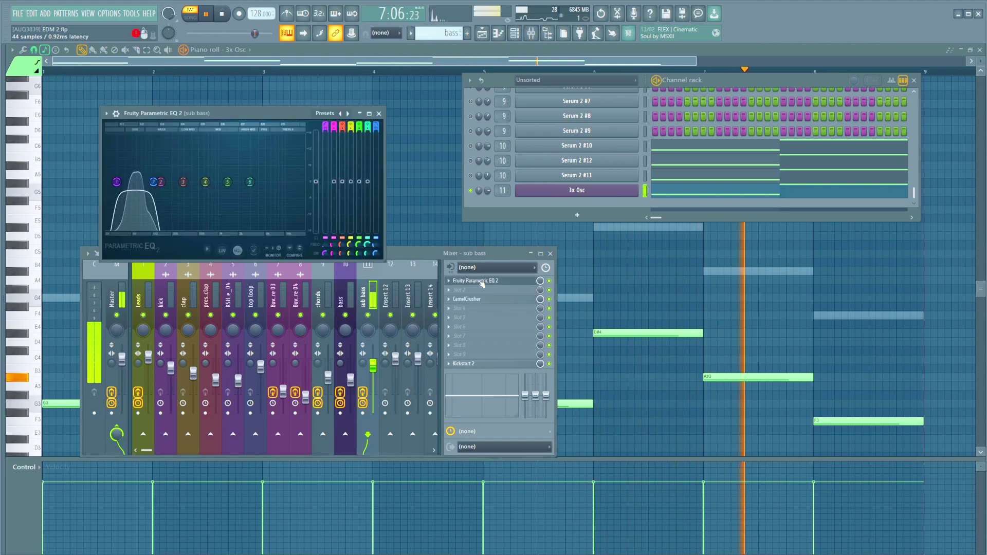
click(467, 300)
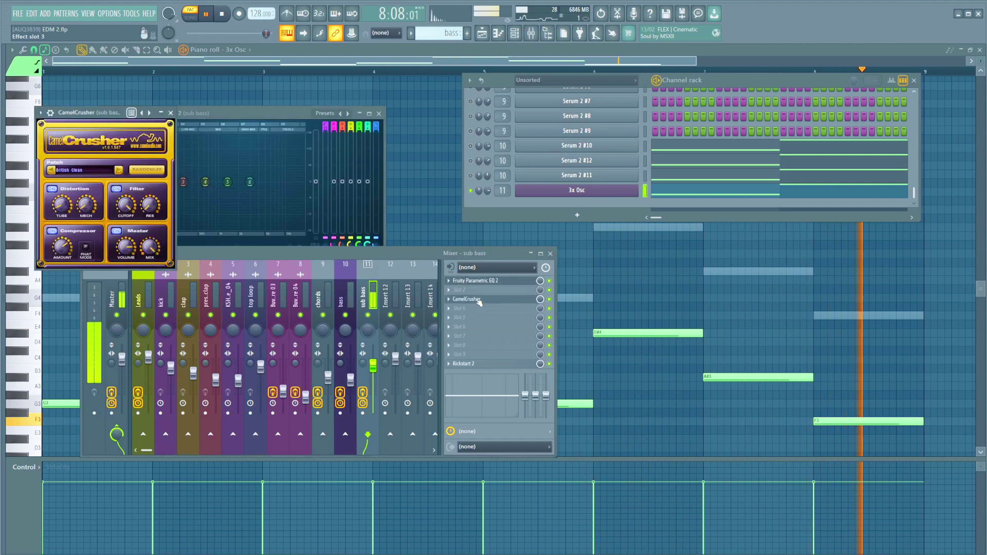
click(463, 363)
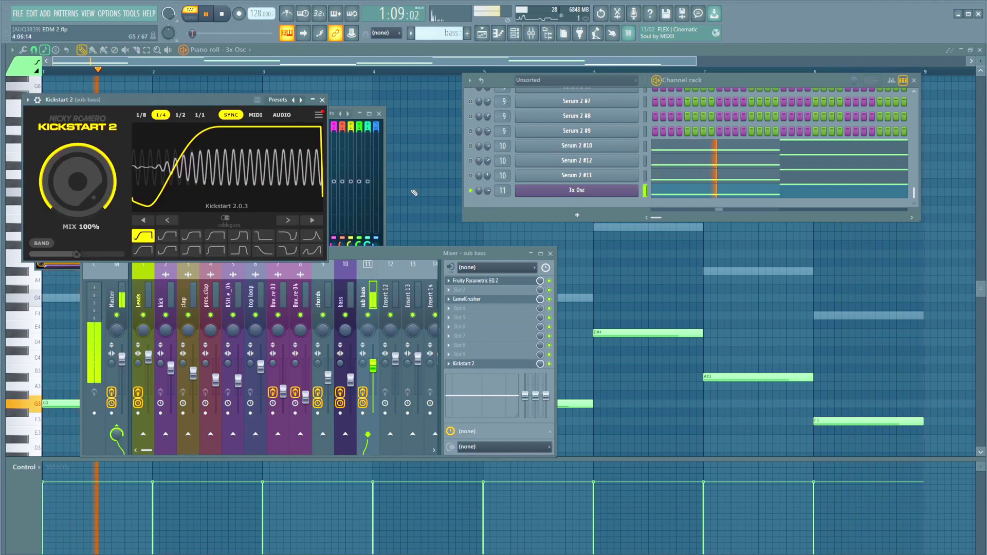
click(492, 217)
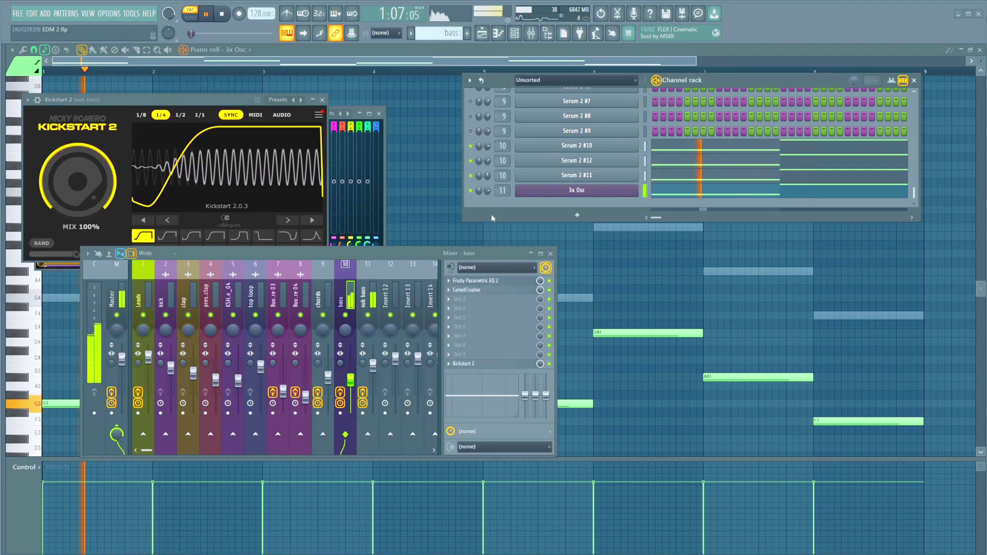
click(573, 249)
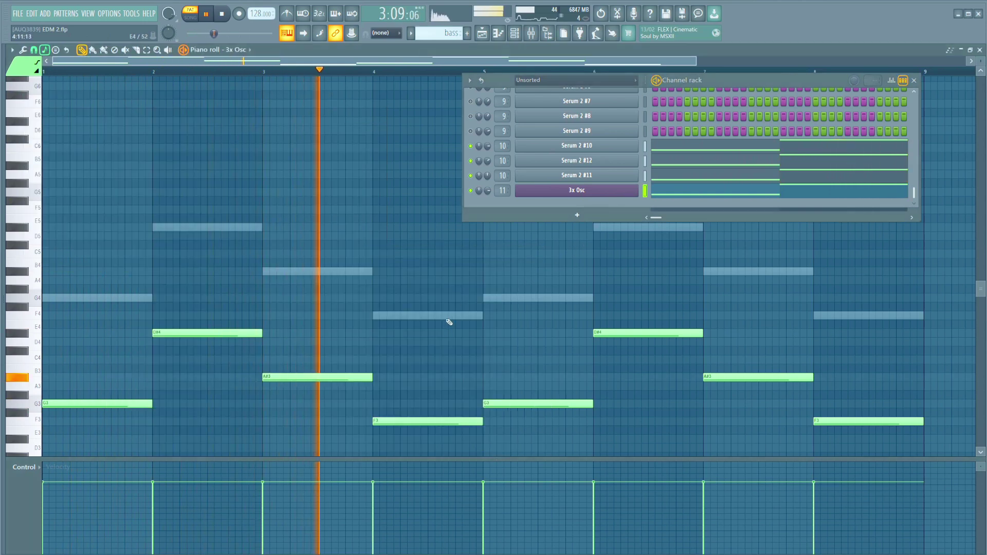
Switch to the Serum 2 #10 bass notes, then to the Playlist arrangement.
double_click(450, 319)
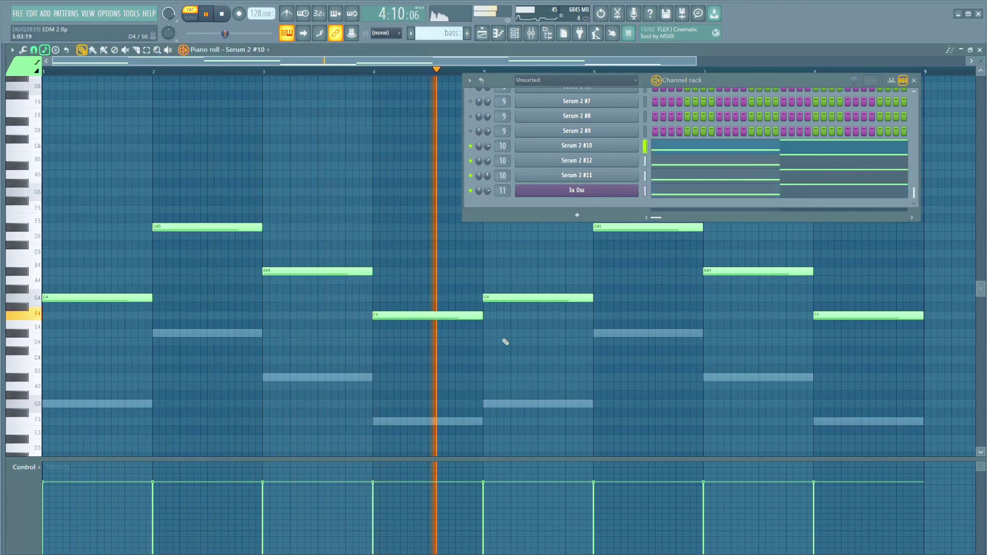
key(F5)
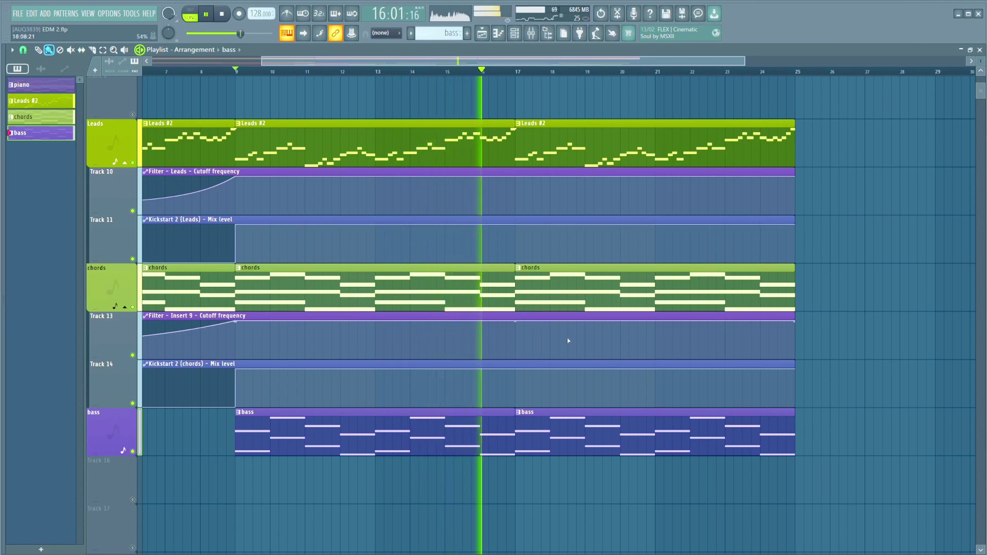
Stop playback and return the playhead to the start of the song.
key(space)
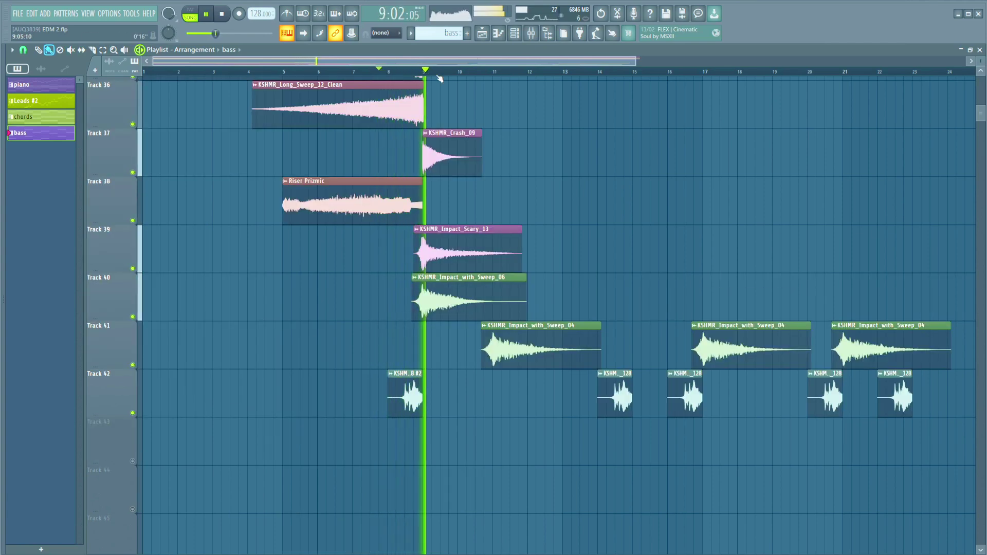
drag(444, 61, 558, 58)
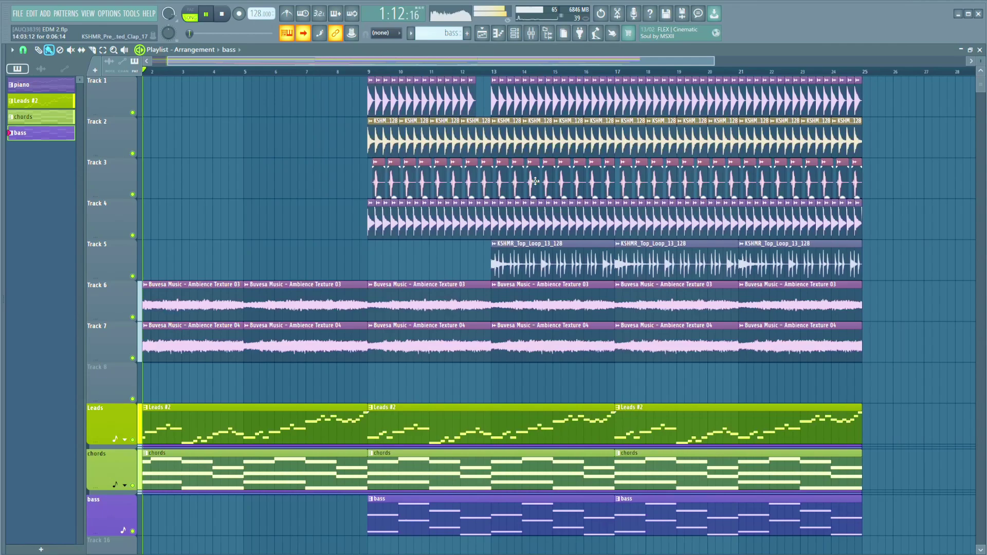
scroll(897, 285, down, 5)
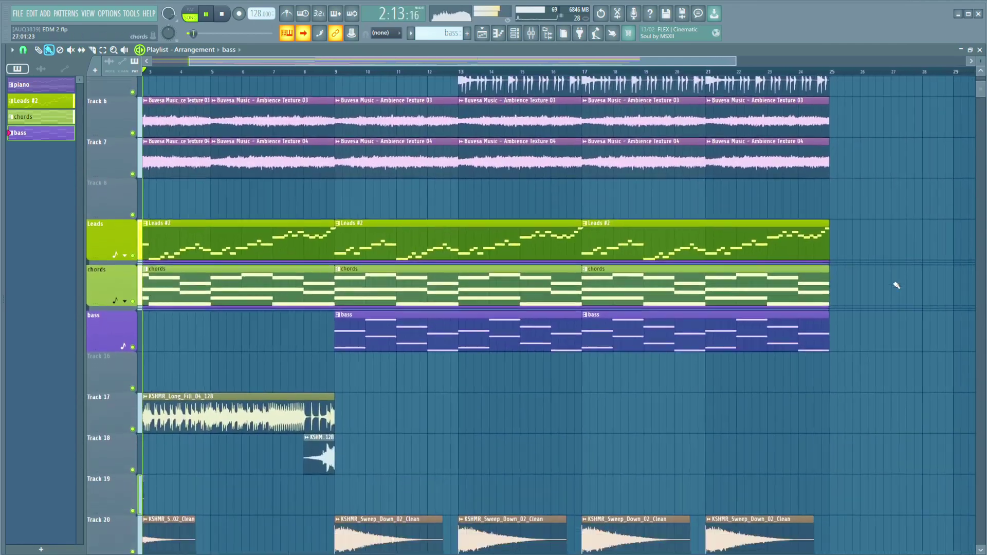
scroll(897, 285, down, 5)
scroll(897, 285, down, 5)
scroll(895, 288, down, 3)
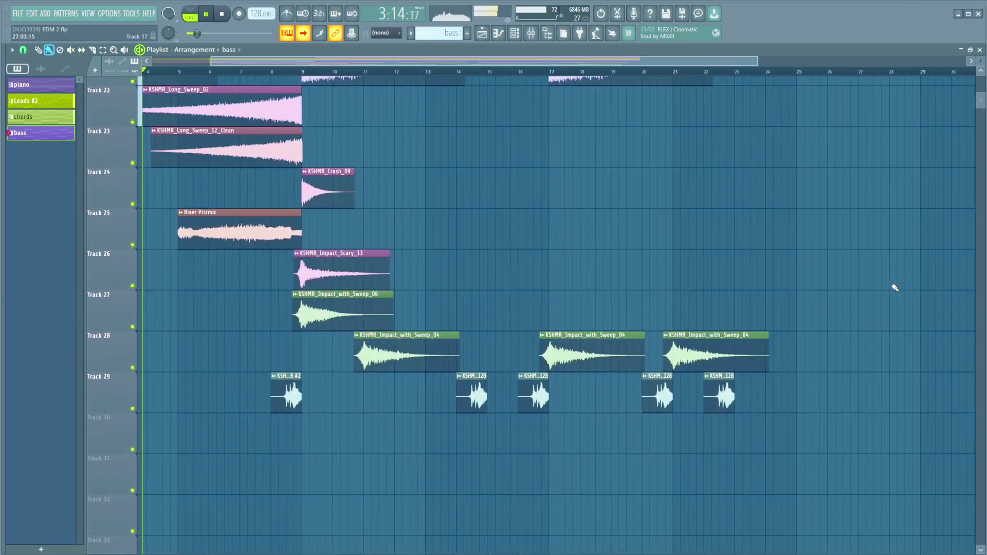
scroll(895, 288, up, 3)
scroll(895, 288, up, 5)
scroll(895, 288, up, 2)
scroll(895, 288, up, 5)
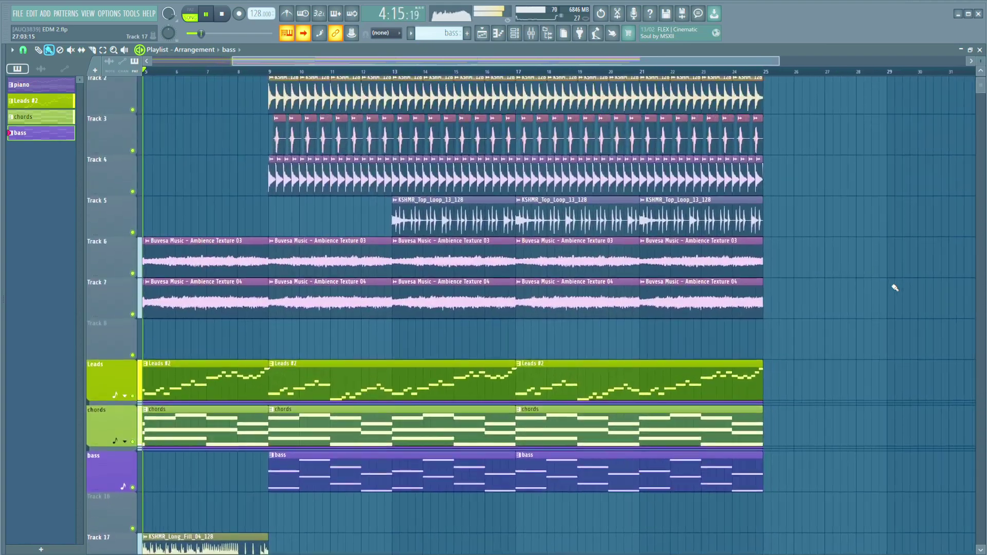
scroll(894, 288, up, 2)
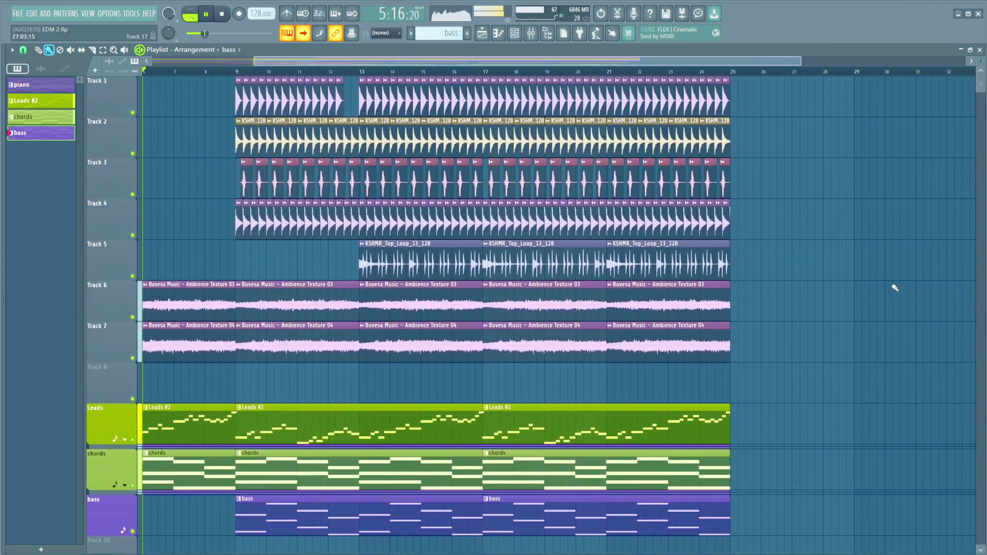